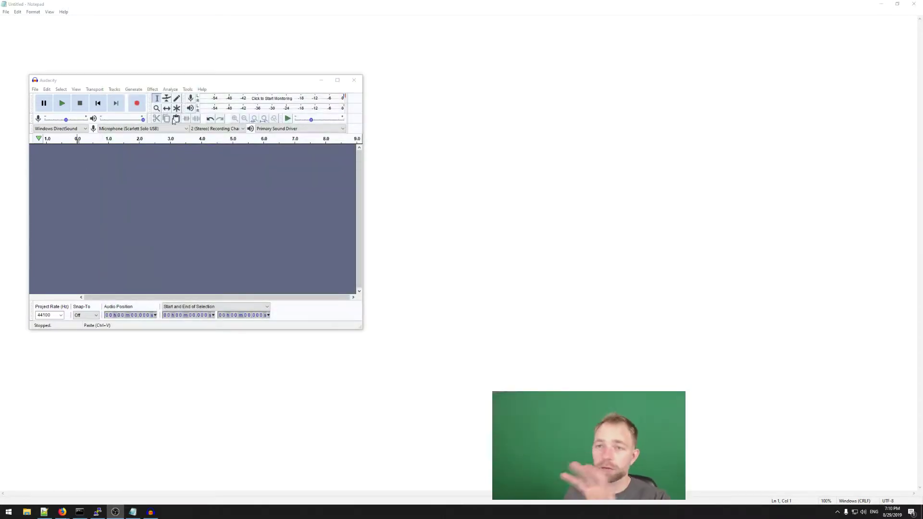
Start recording a new stereo track from the Scarlett Solo microphone
{"action": "left_click", "coordinate": [136, 104]}
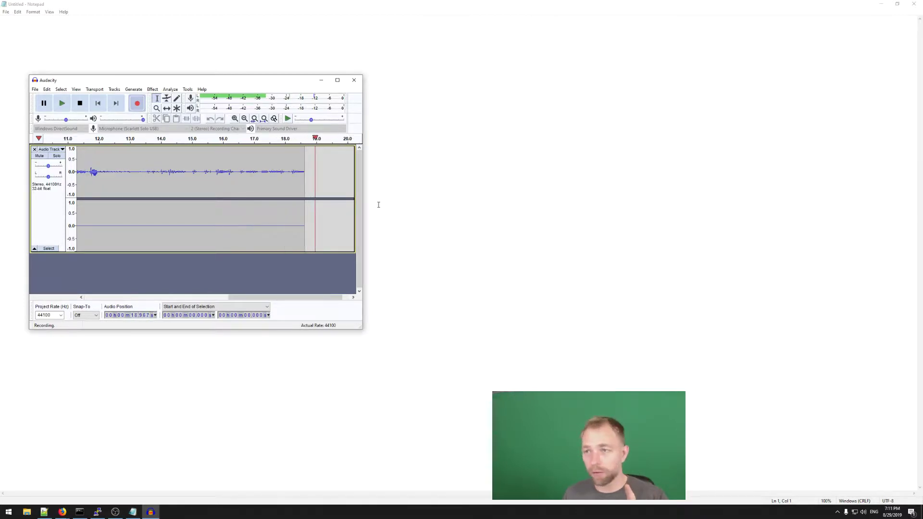
Open the classic Sound control panel via the tray's sound settings and reposition its window
{"action": "right_click", "coordinate": [863, 513]}
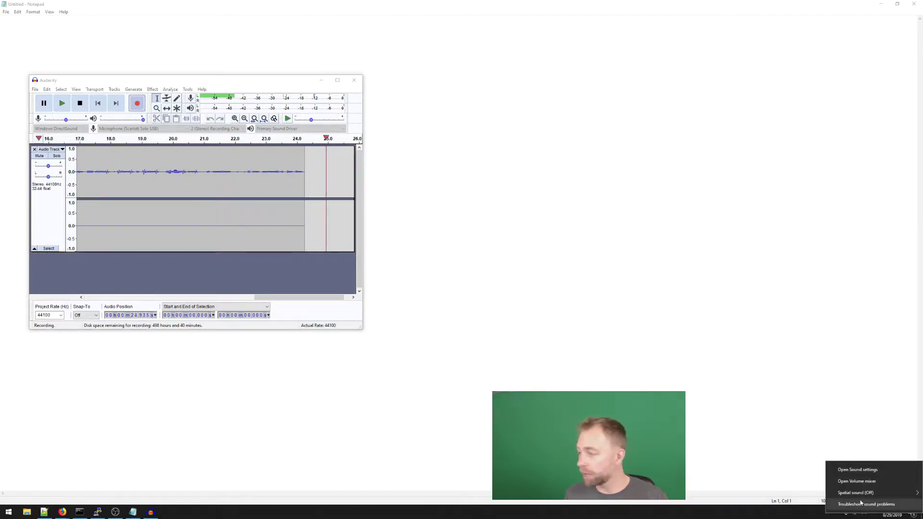
{"action": "left_click", "coordinate": [856, 473]}
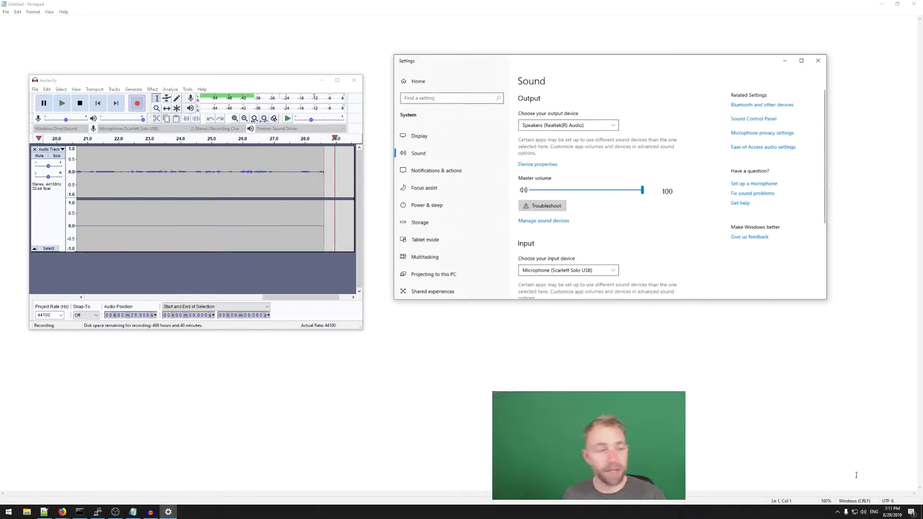
{"action": "left_click", "coordinate": [746, 124]}
{"action": "left_click_drag", "start_coordinate": [167, 112], "coordinate": [437, 326]}
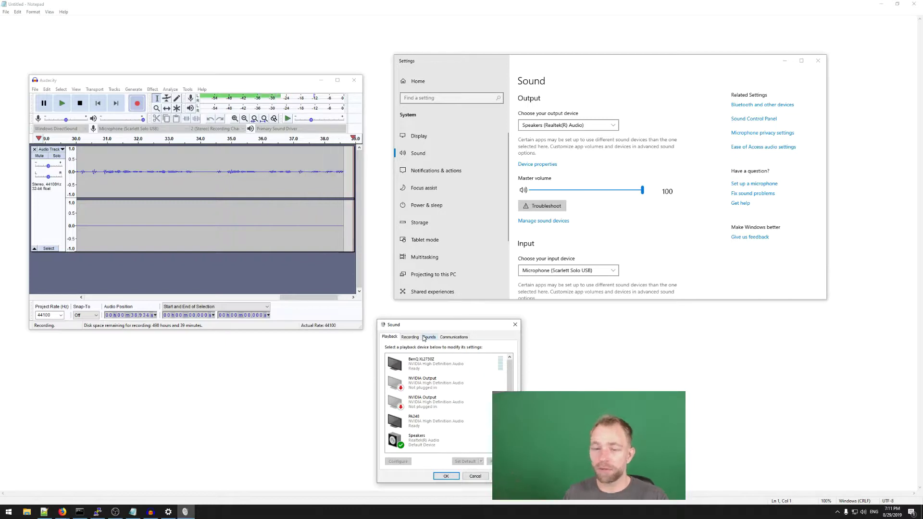
{"action": "left_click_drag", "start_coordinate": [432, 330], "coordinate": [349, 344]}
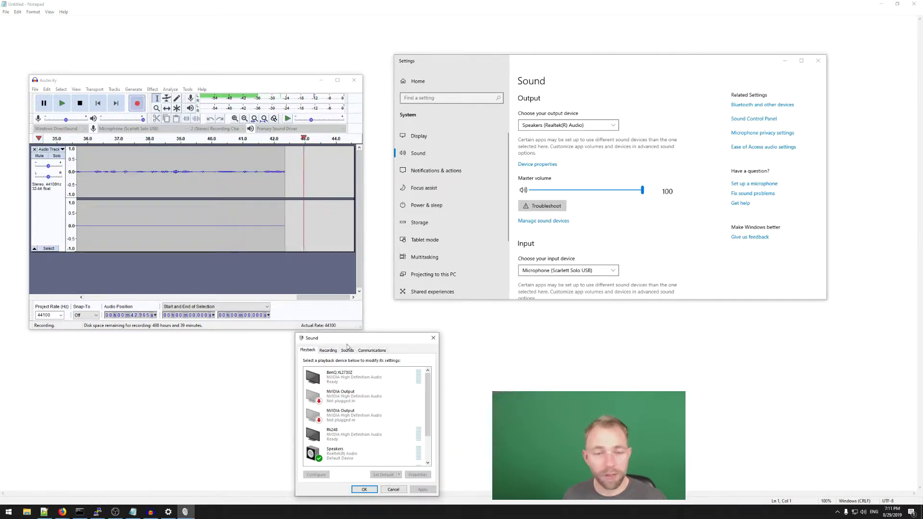
Open the Scarlett Solo USB Microphone's Properties from the Recording devices list, placed beside it
{"action": "left_click", "coordinate": [327, 350]}
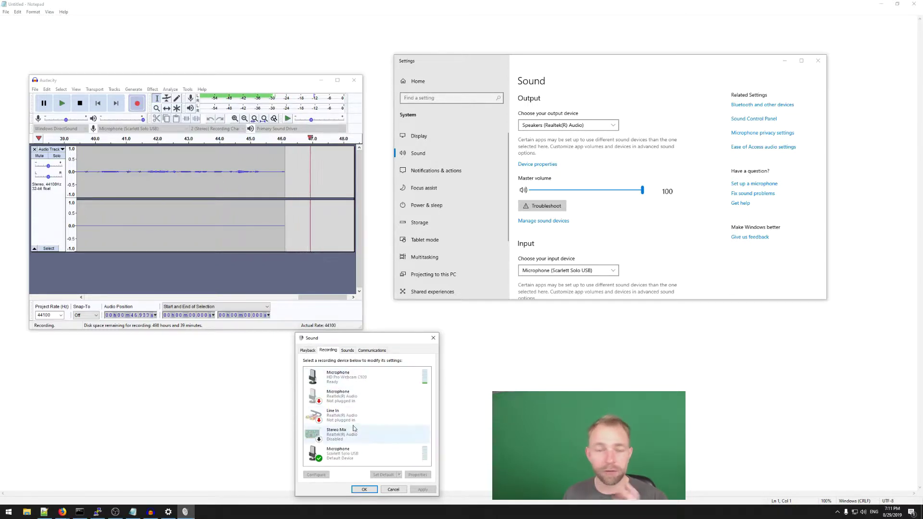
{"action": "left_click", "coordinate": [353, 457]}
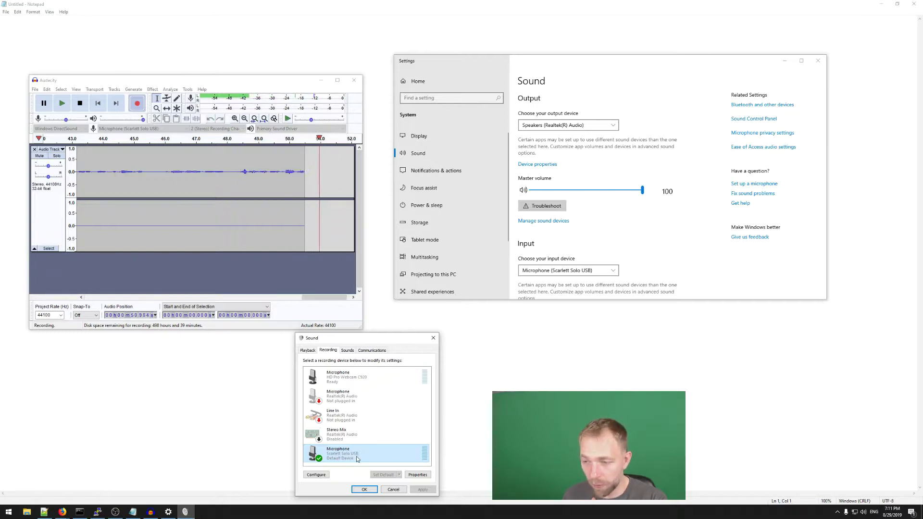
{"action": "right_click", "coordinate": [356, 457]}
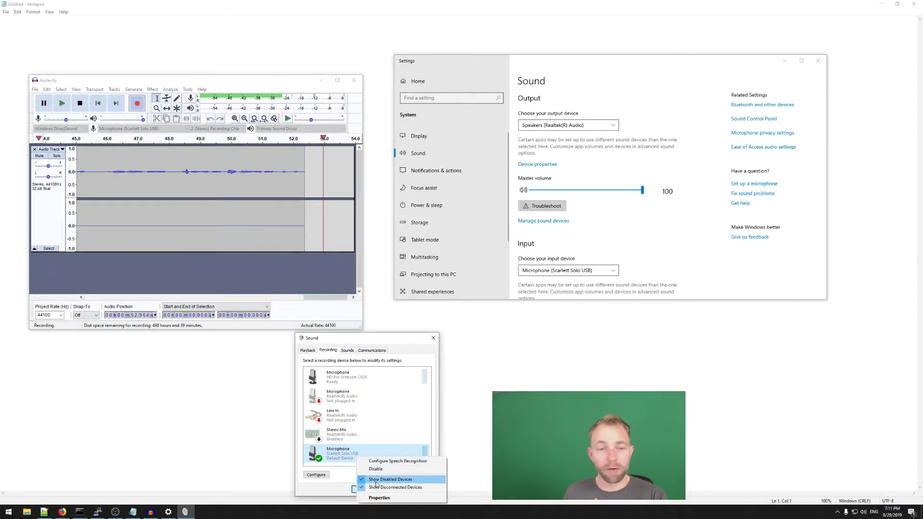
{"action": "left_click", "coordinate": [379, 497]}
{"action": "left_click_drag", "start_coordinate": [332, 348], "coordinate": [191, 346]}
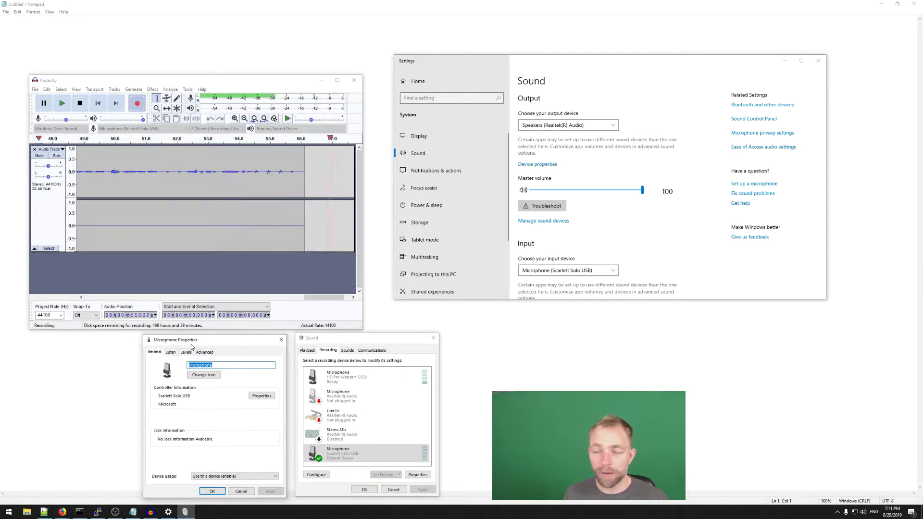
Set the Scarlett microphone's input level to 83 on the Levels tab
{"action": "left_click", "coordinate": [186, 352]}
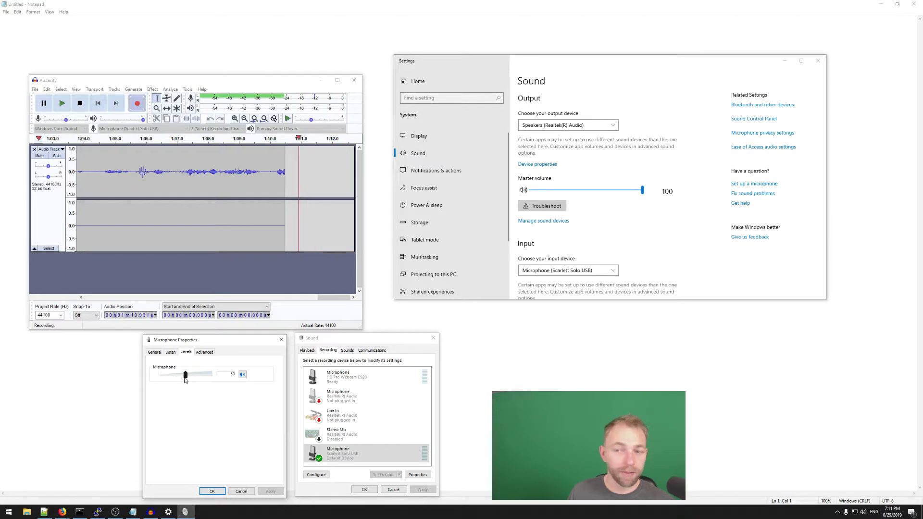
{"action": "left_click_drag", "start_coordinate": [192, 379], "coordinate": [224, 384]}
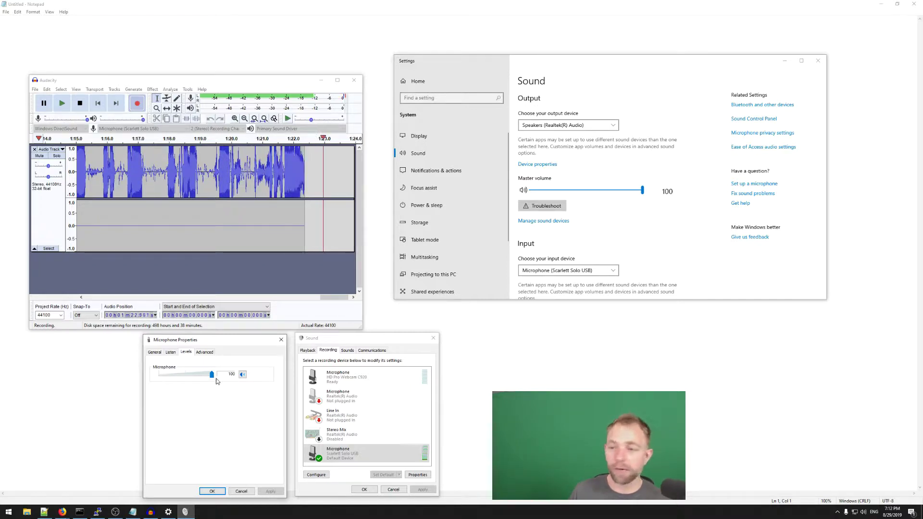
{"action": "left_click_drag", "start_coordinate": [212, 381], "coordinate": [204, 385]}
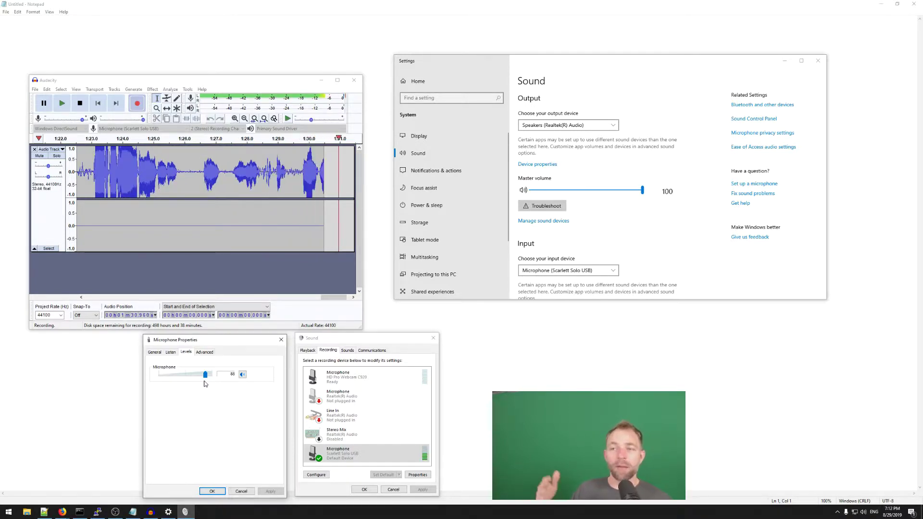
{"action": "left_click_drag", "start_coordinate": [205, 376], "coordinate": [203, 380]}
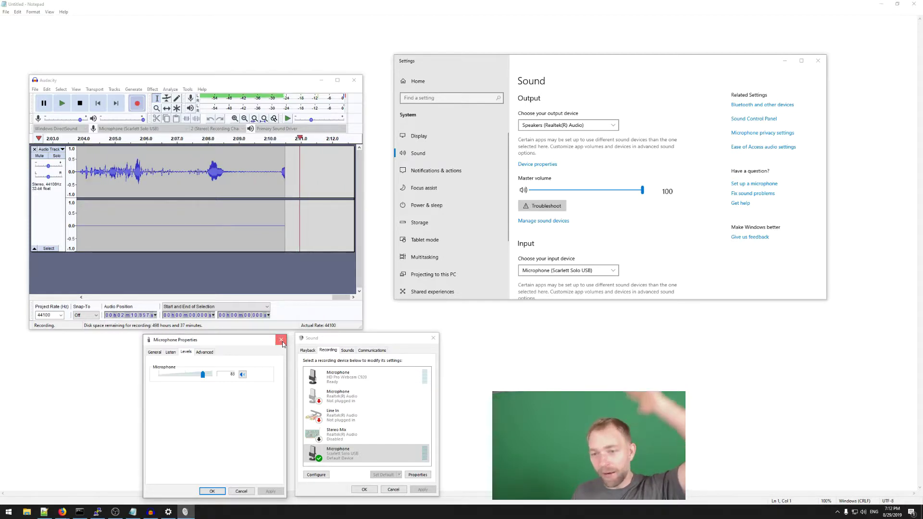
Confirm the level of 83 and close Microphone Properties
{"action": "left_click", "coordinate": [221, 491]}
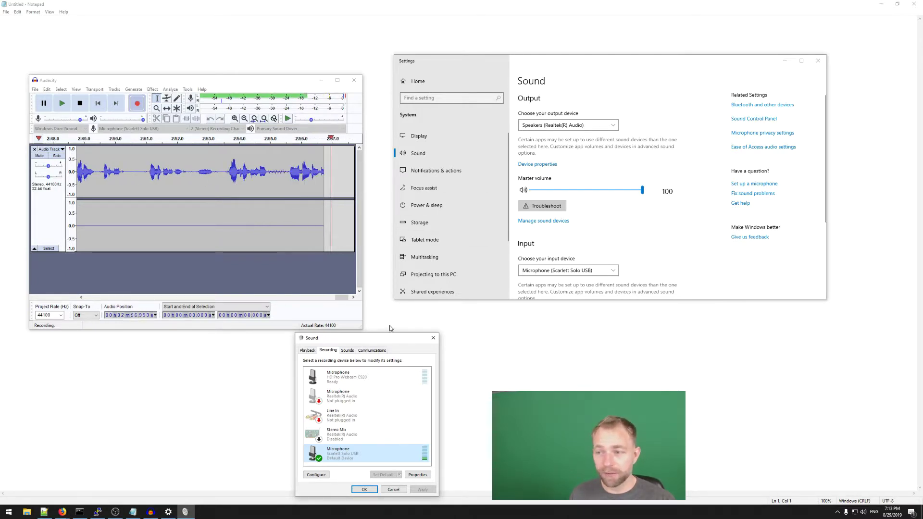
Reopen the Scarlett's properties on Advanced: 2 channel, 24 bit, 44100 Hz, exclusive mode allowed
{"action": "left_click", "coordinate": [417, 475]}
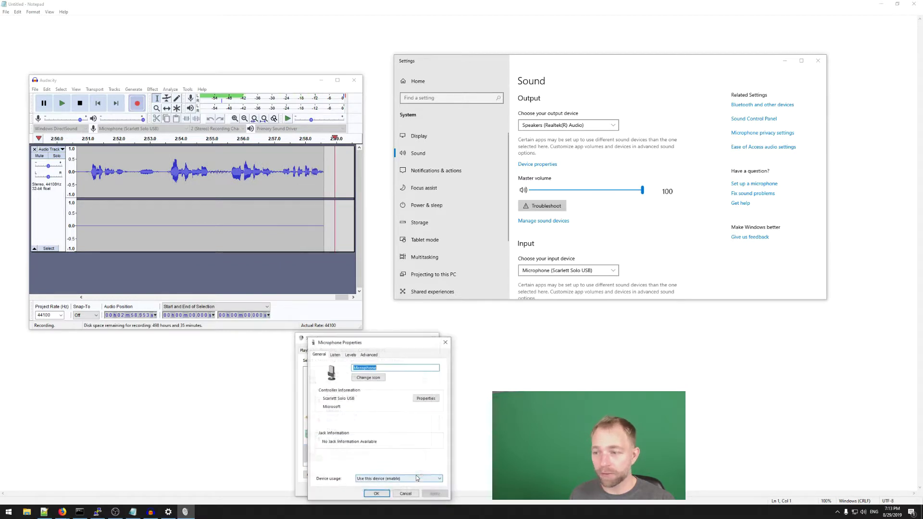
{"action": "left_click_drag", "start_coordinate": [363, 342], "coordinate": [368, 312]}
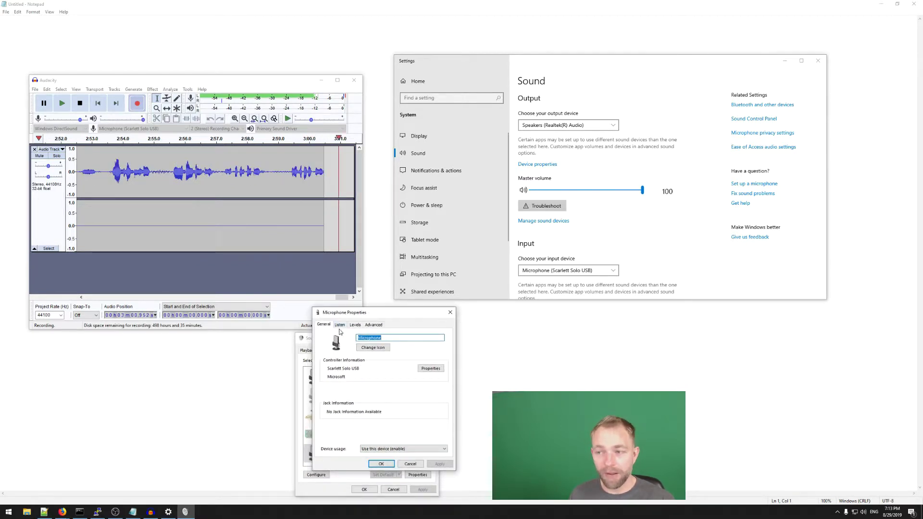
{"action": "left_click", "coordinate": [375, 325]}
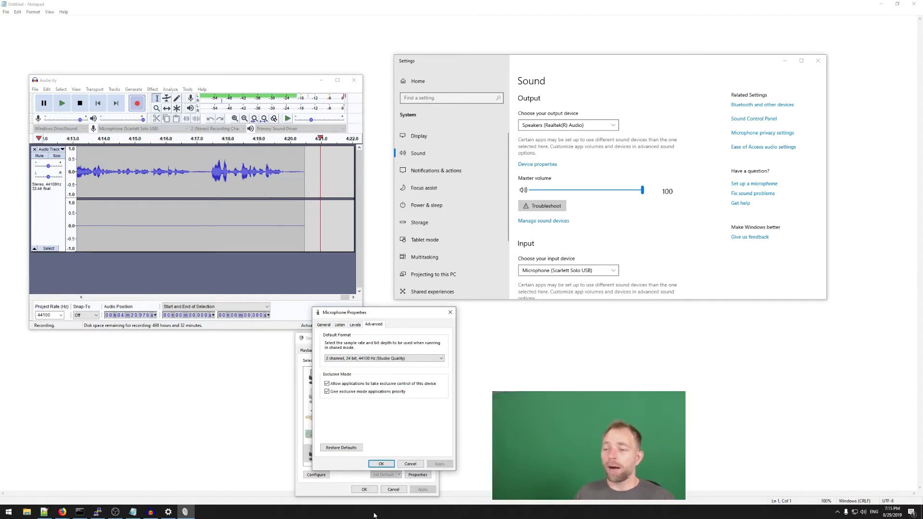
Reopen the microphone properties and view the Scarlett Solo USB driver: Microsoft, version 10.0.18362.207
{"action": "left_click", "coordinate": [383, 464]}
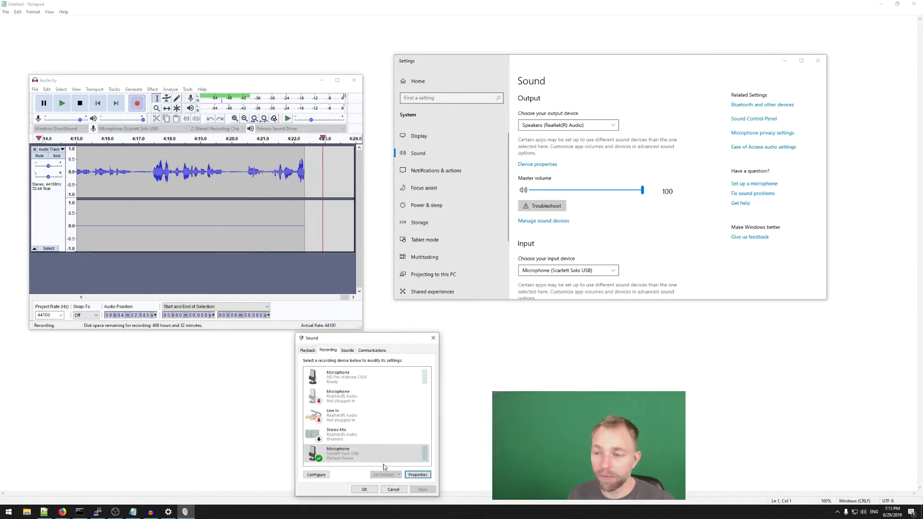
{"action": "left_click", "coordinate": [392, 458]}
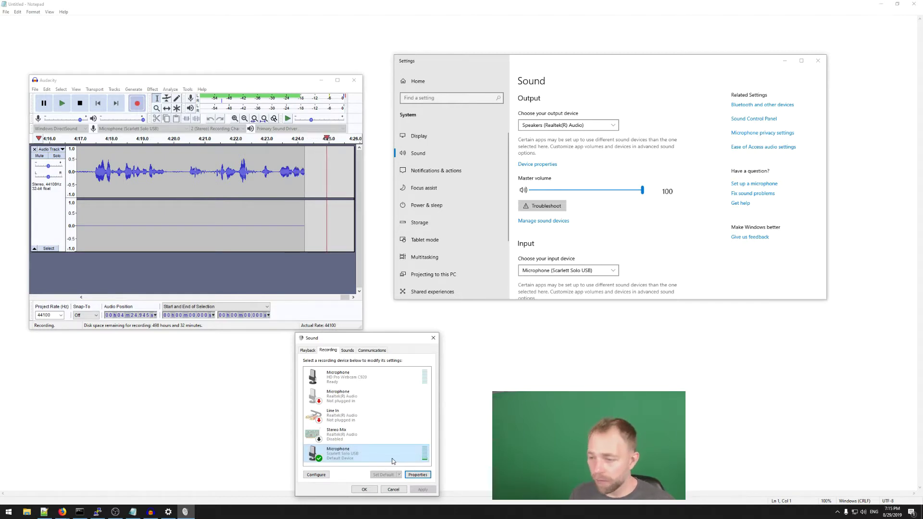
{"action": "right_click", "coordinate": [393, 457]}
{"action": "left_click", "coordinate": [405, 455]}
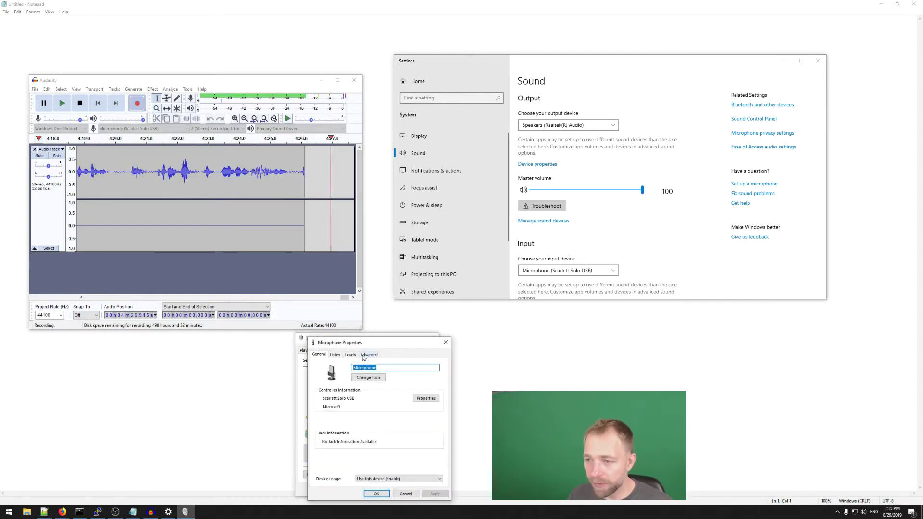
{"action": "left_click", "coordinate": [426, 398]}
{"action": "left_click_drag", "start_coordinate": [165, 123], "coordinate": [279, 214]}
{"action": "left_click", "coordinate": [258, 221]}
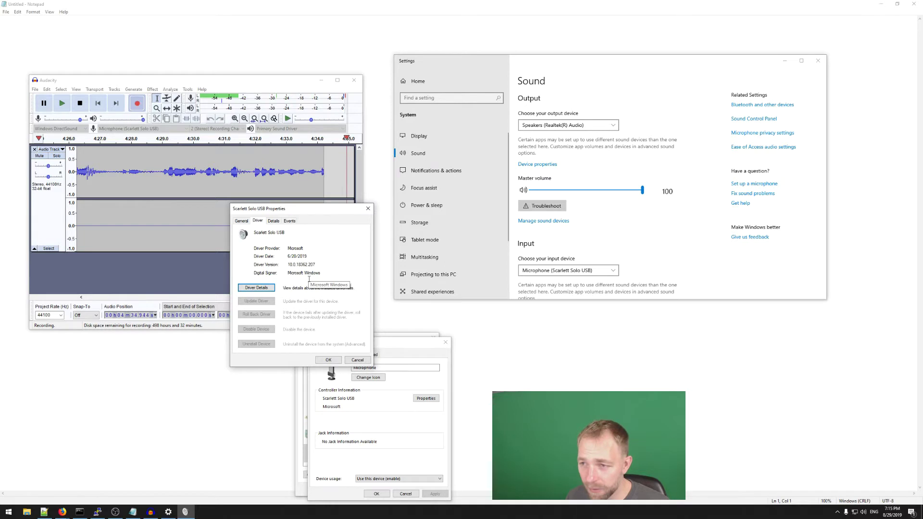
Review the driver file details, then close the Scarlett Solo USB device properties
{"action": "left_click", "coordinate": [272, 288]}
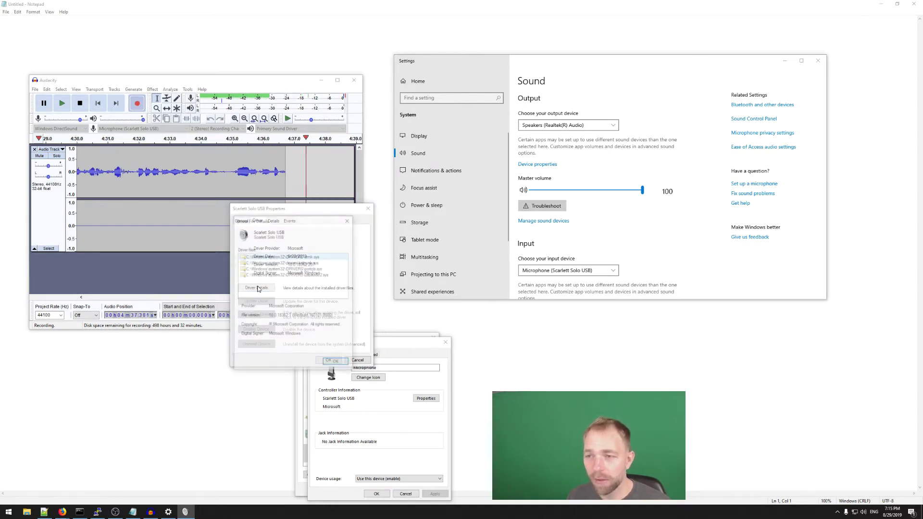
{"action": "left_click", "coordinate": [336, 363]}
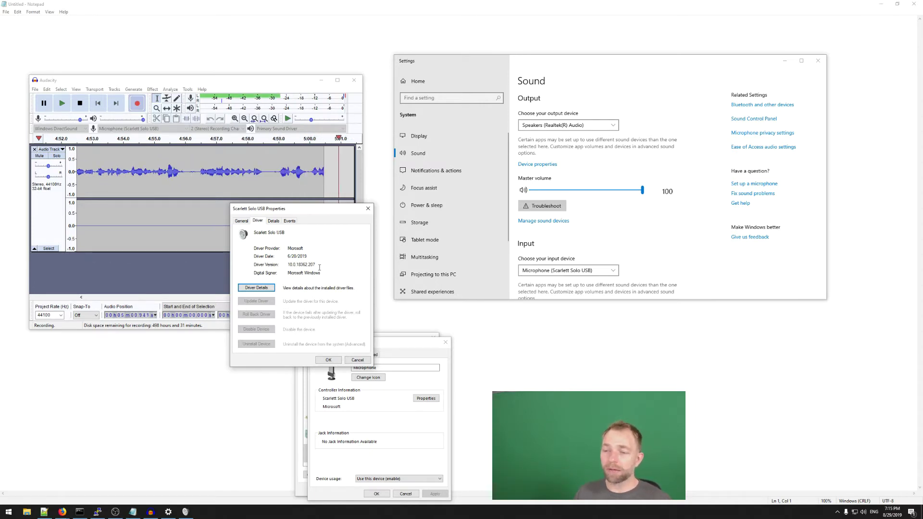
{"action": "left_click", "coordinate": [358, 360]}
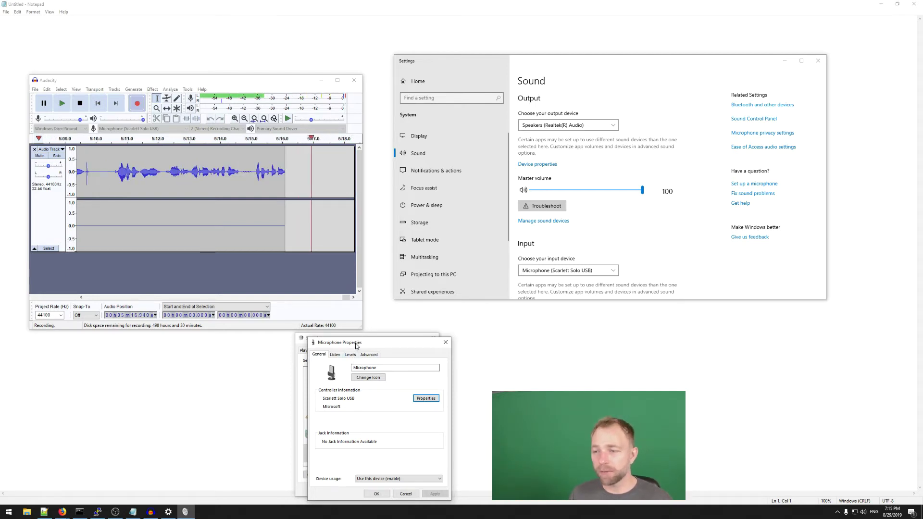
Check the Listen settings, then return to Levels, which still shows 83
{"action": "left_click", "coordinate": [335, 354]}
{"action": "left_click", "coordinate": [350, 354]}
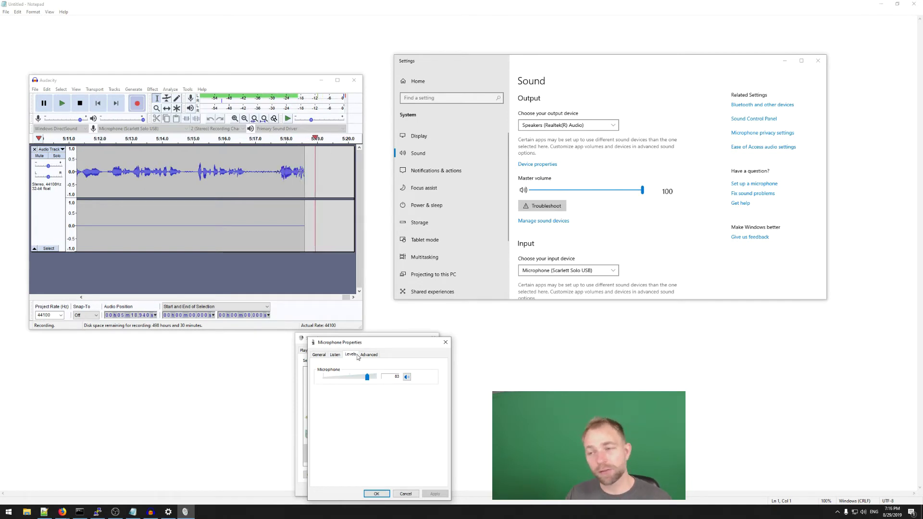